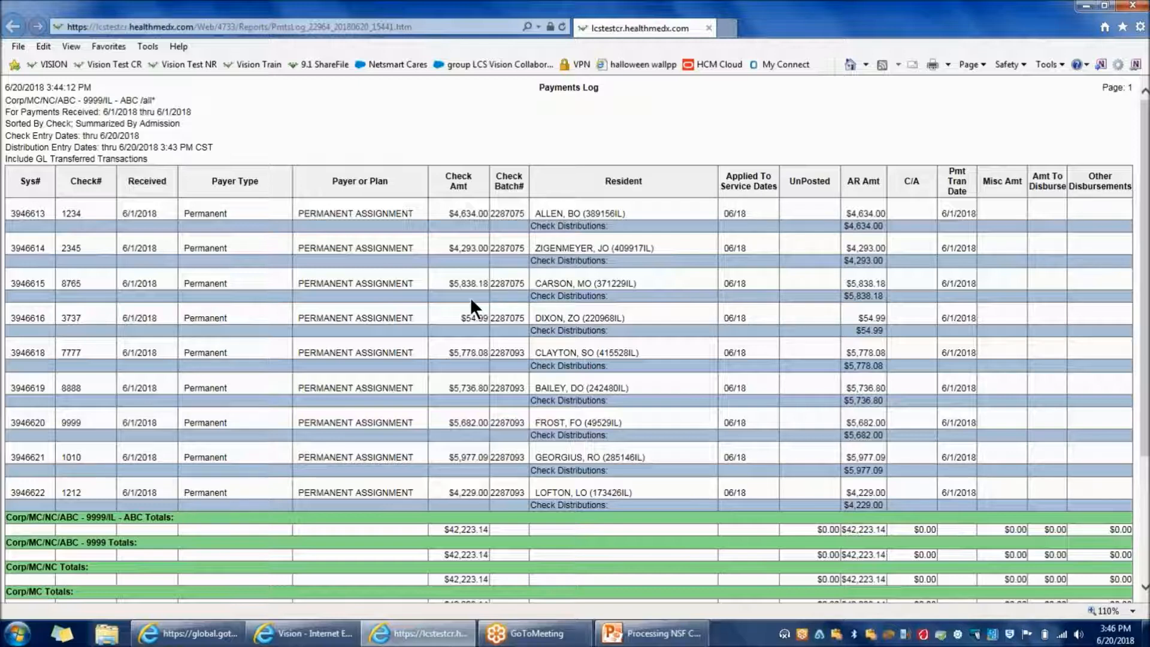
left_click(340, 639)
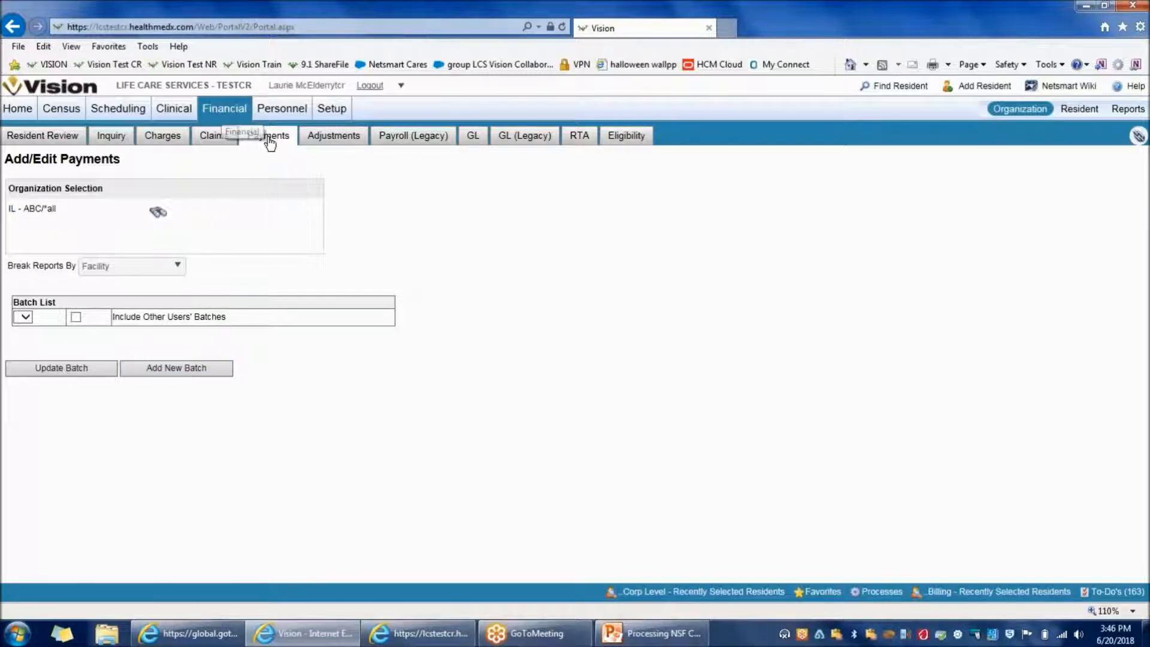
left_click(212, 372)
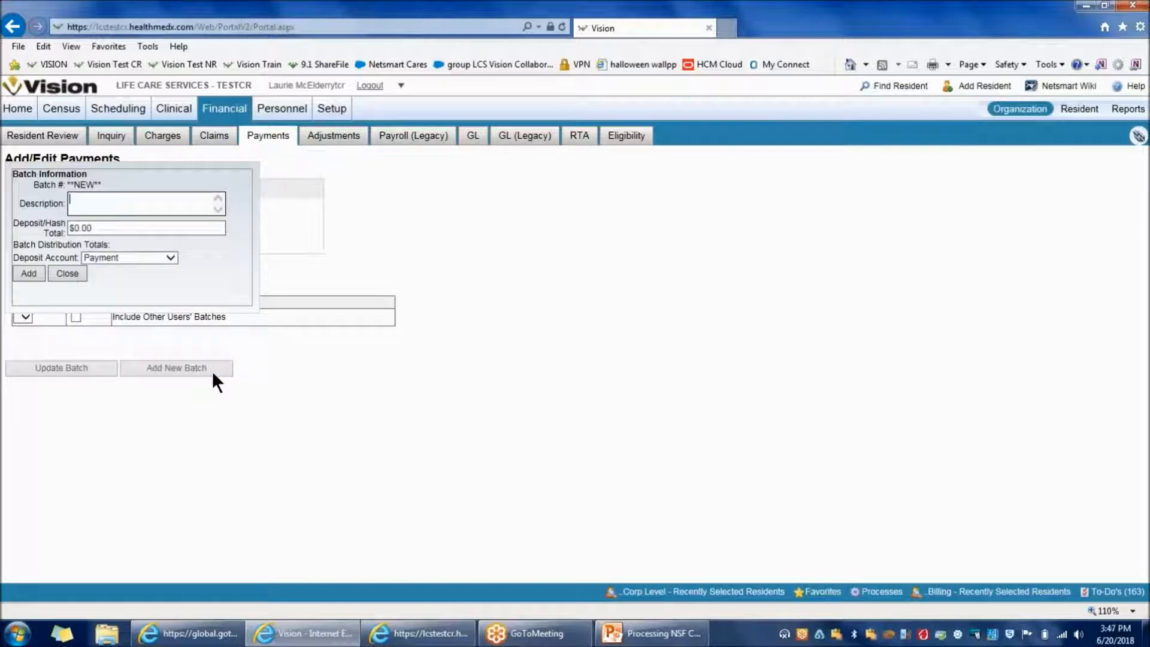
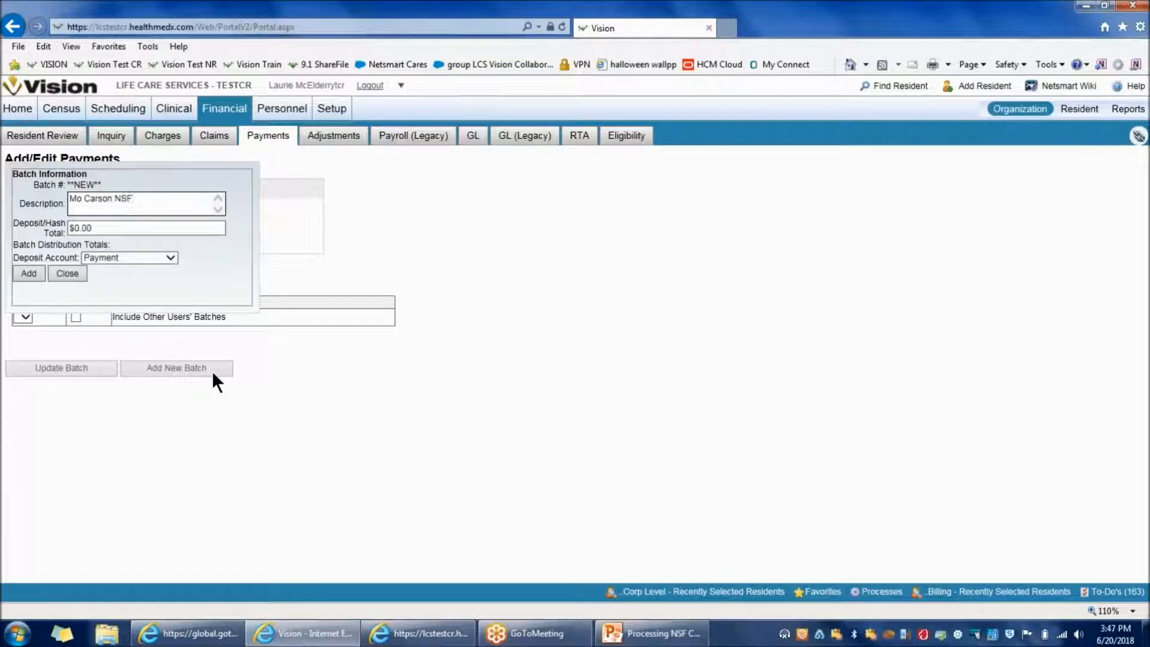
left_click(33, 271)
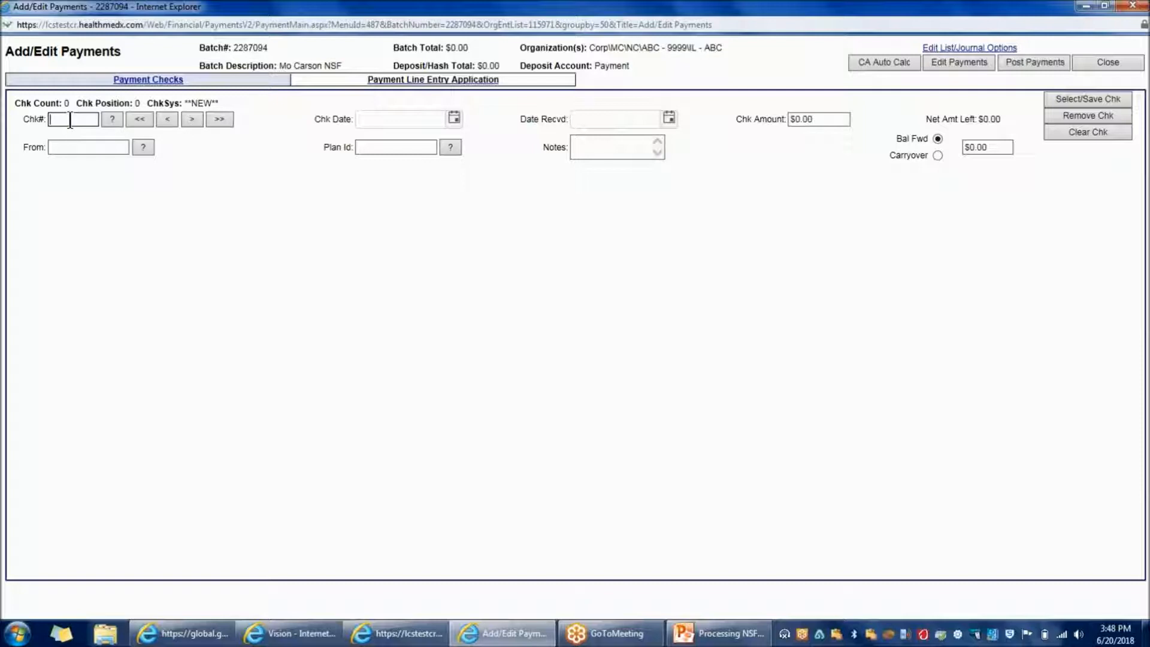
Save check NSF 8765, received 06/04/18, for -5838.18 to the batch, confirming the number in the Payments Log
type("NSF")
mouse_move(420, 642)
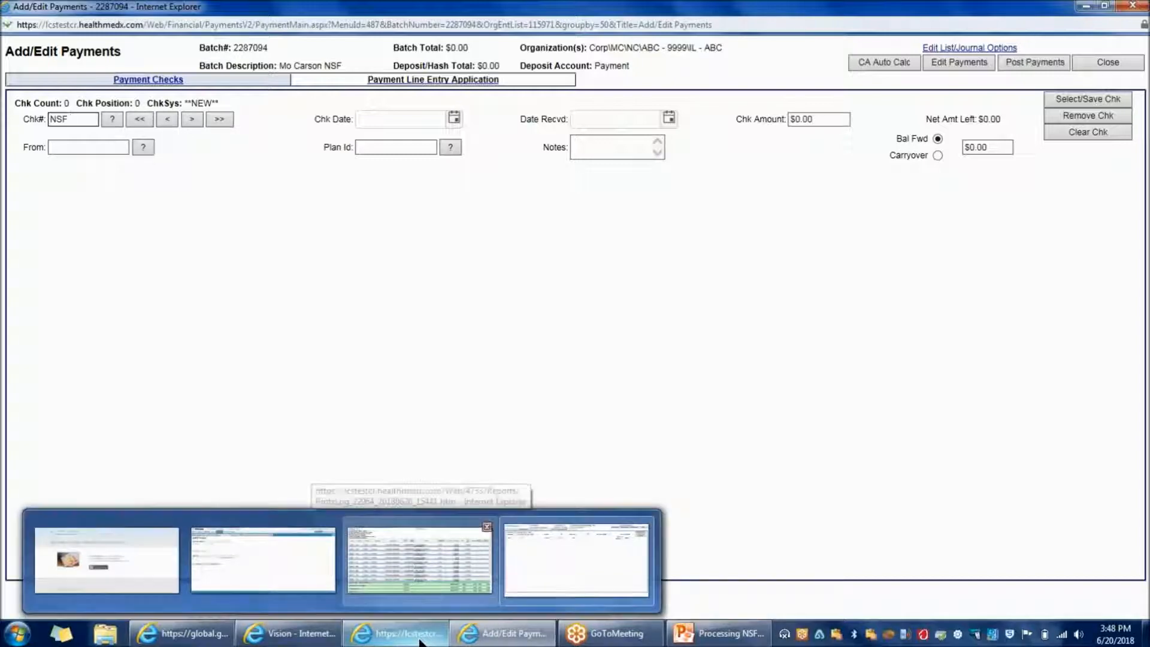
left_click(420, 562)
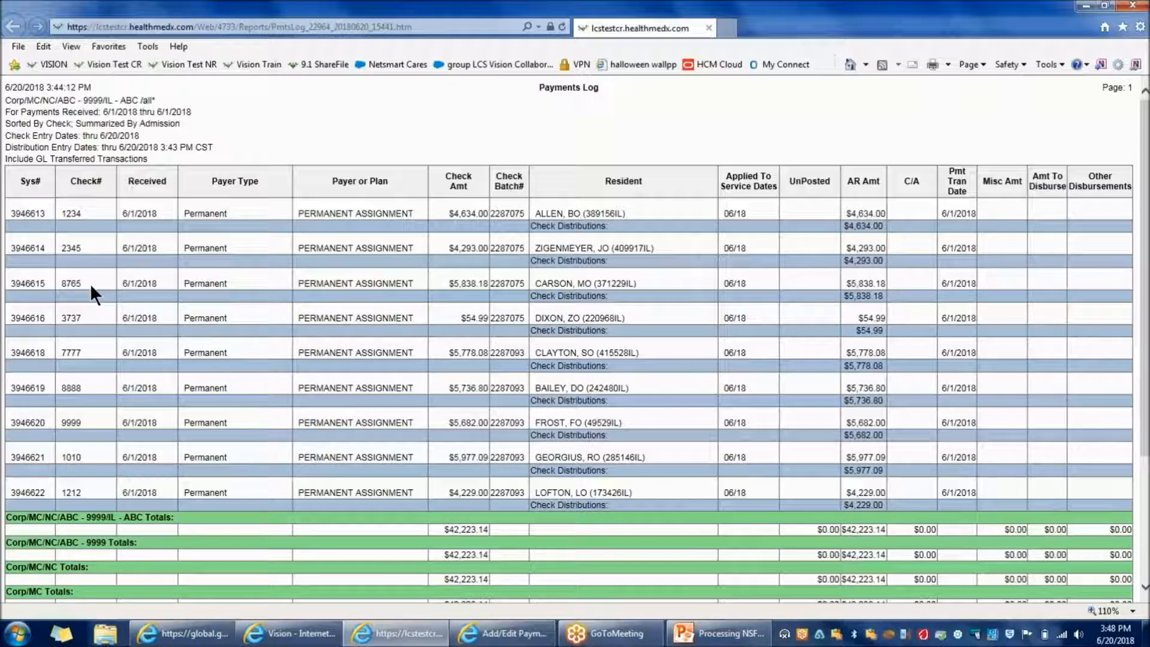
left_click(544, 638)
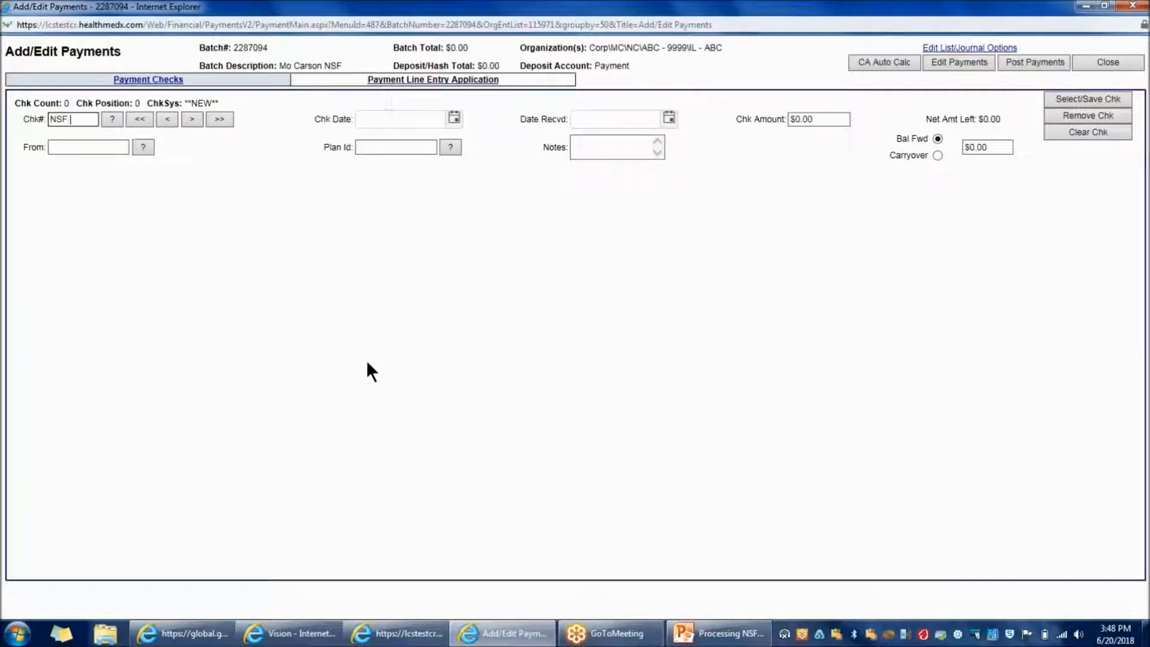
type("8765")
key("Tab")
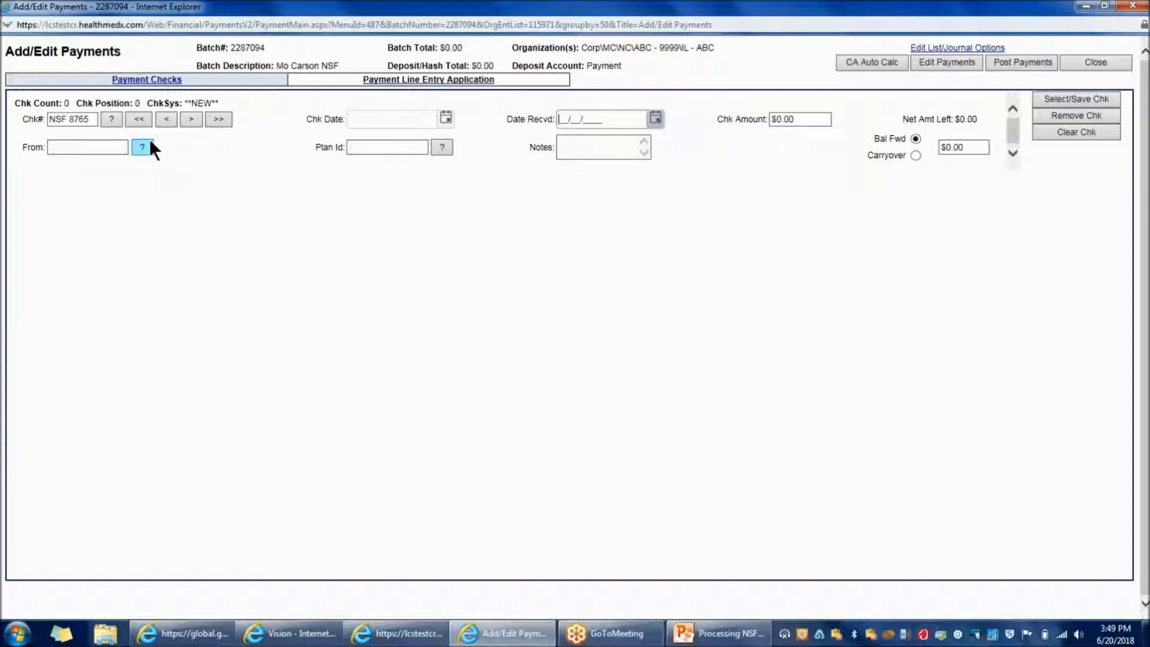
type("06/04/18")
key("Tab")
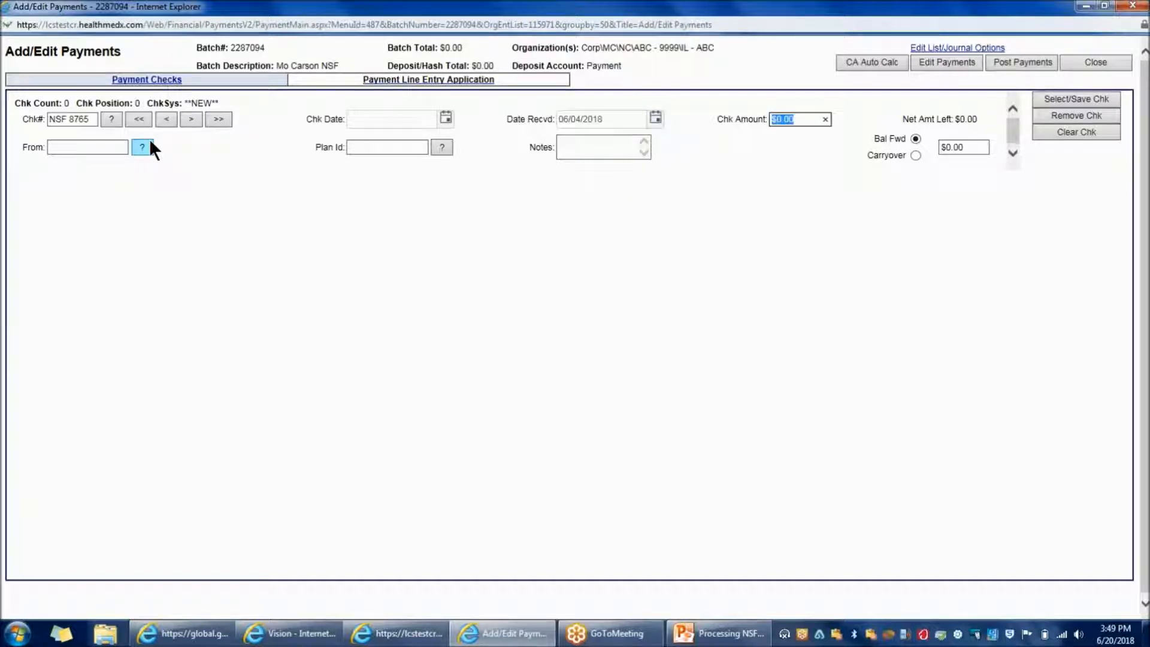
type("-")
type("5838")
type(".18")
key("Tab")
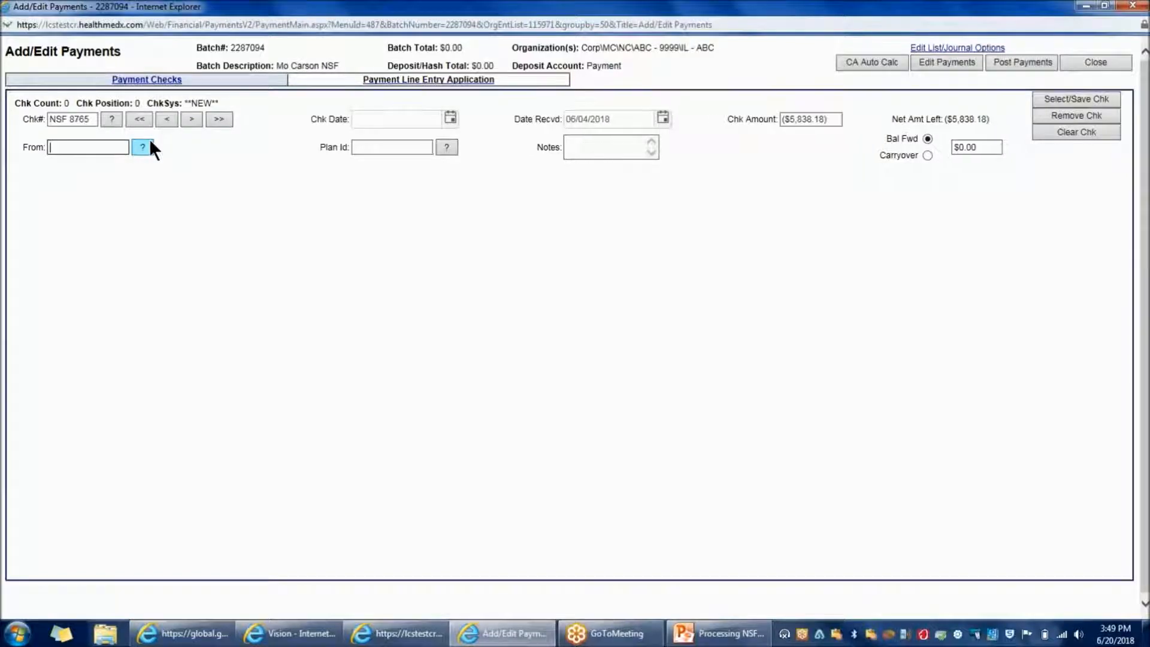
left_click(1087, 99)
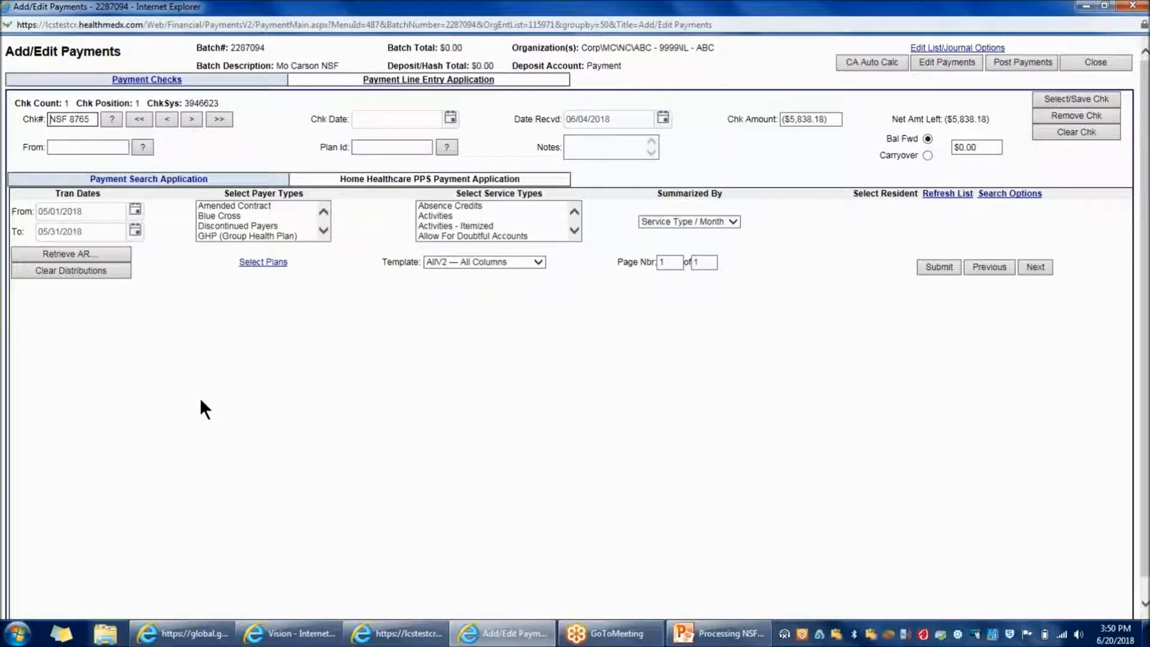
Start the transaction date range at 01/01/17 and summarize results by Admission
left_click(100, 213)
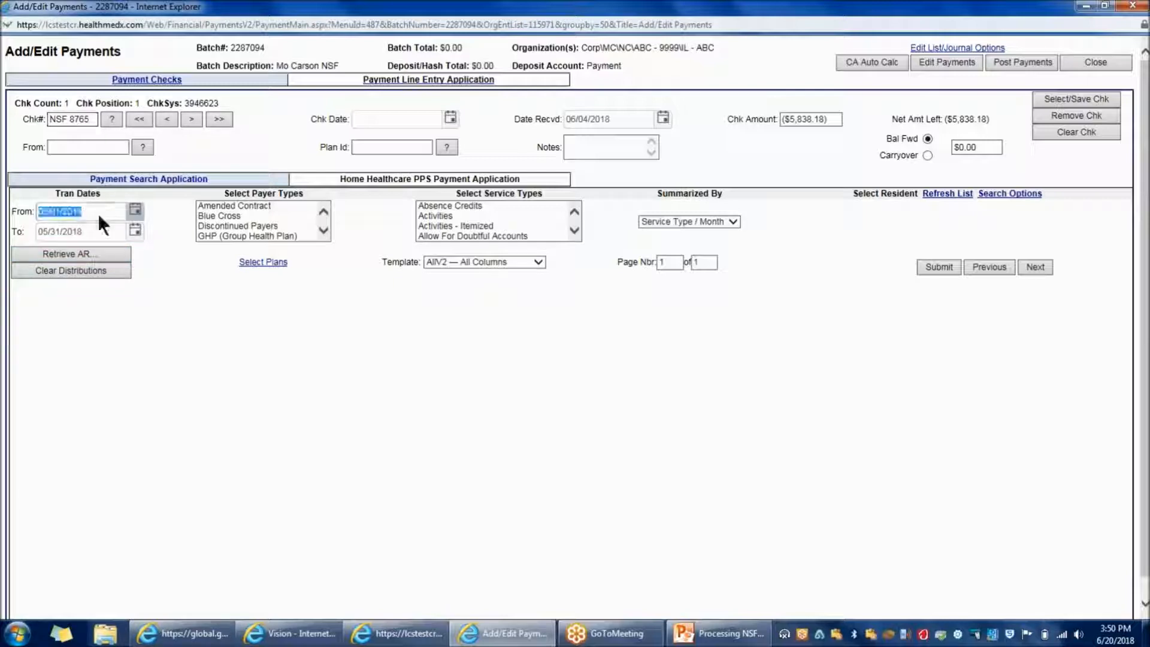
type("01/01/17")
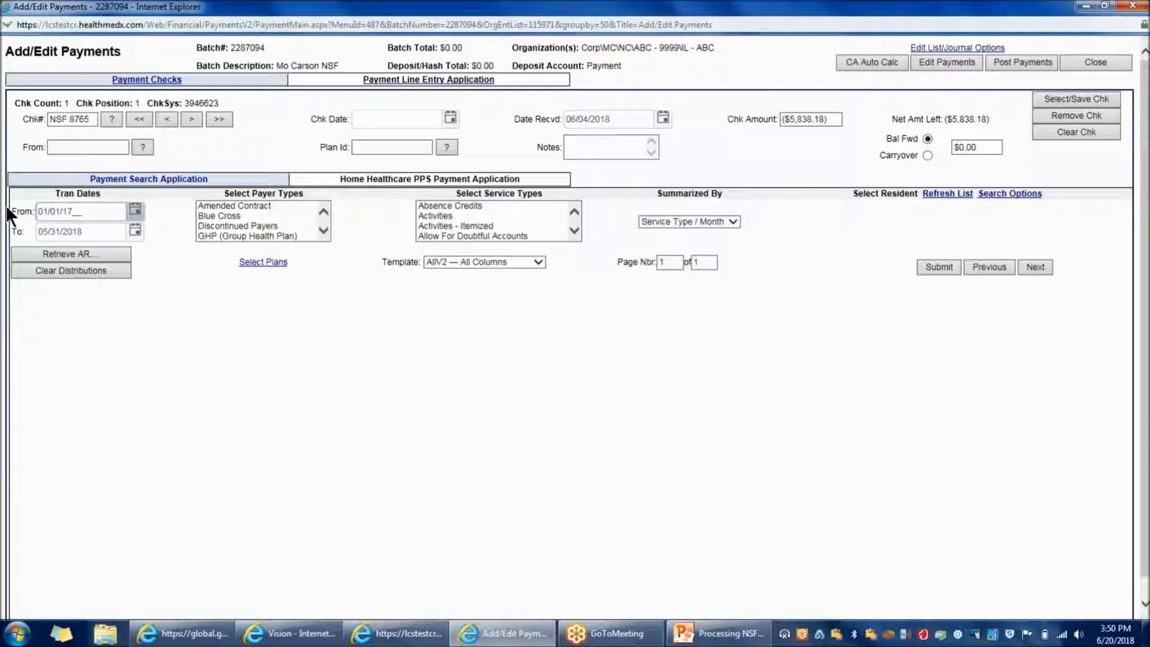
key("Tab")
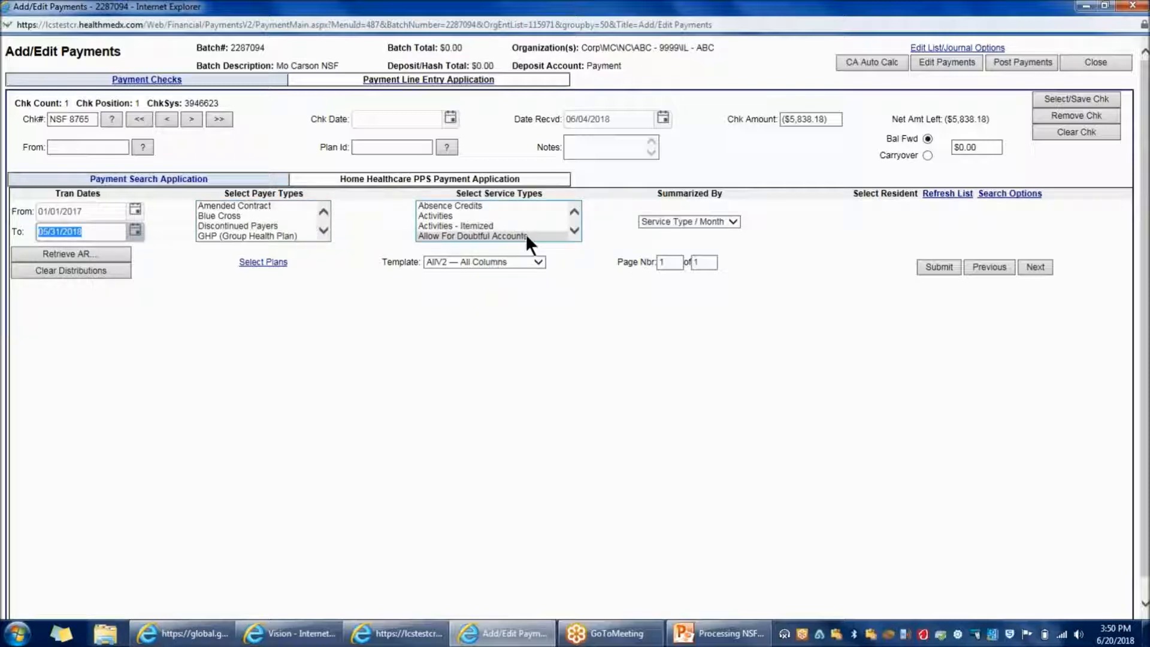
left_click(733, 222)
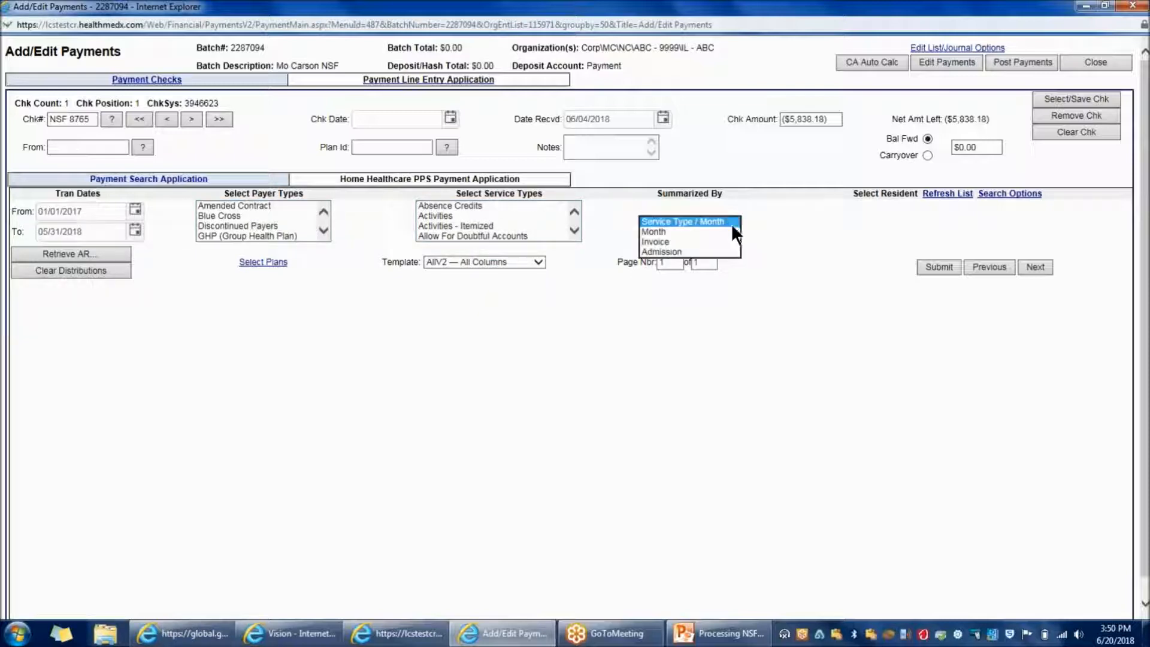
left_click(714, 250)
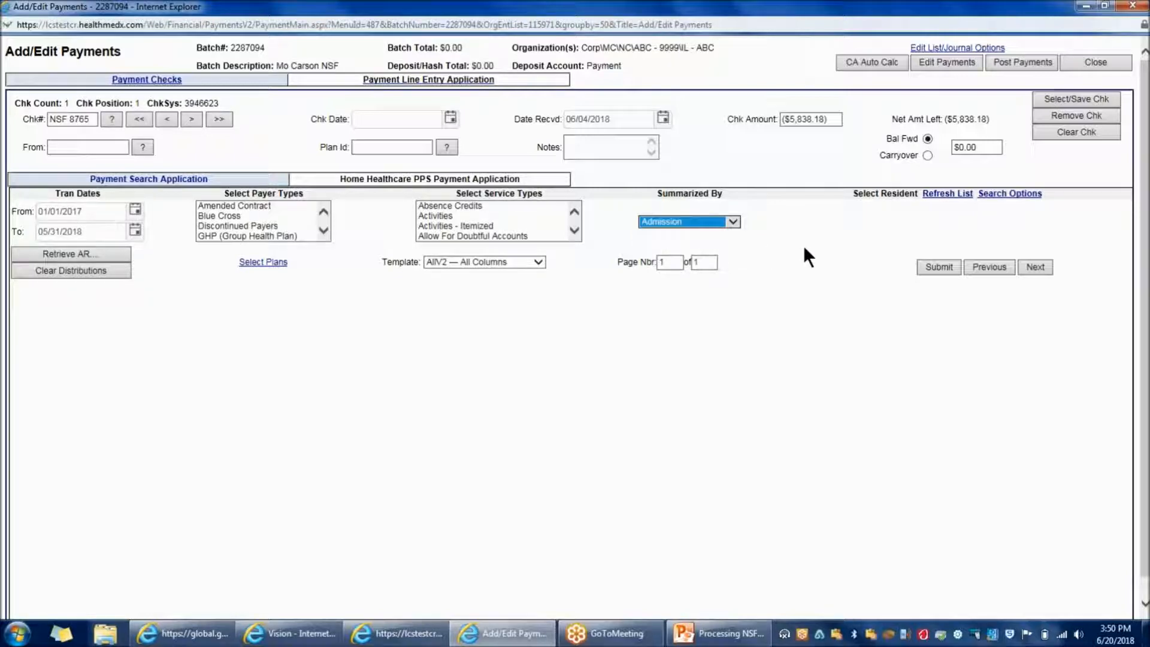
left_click(1010, 193)
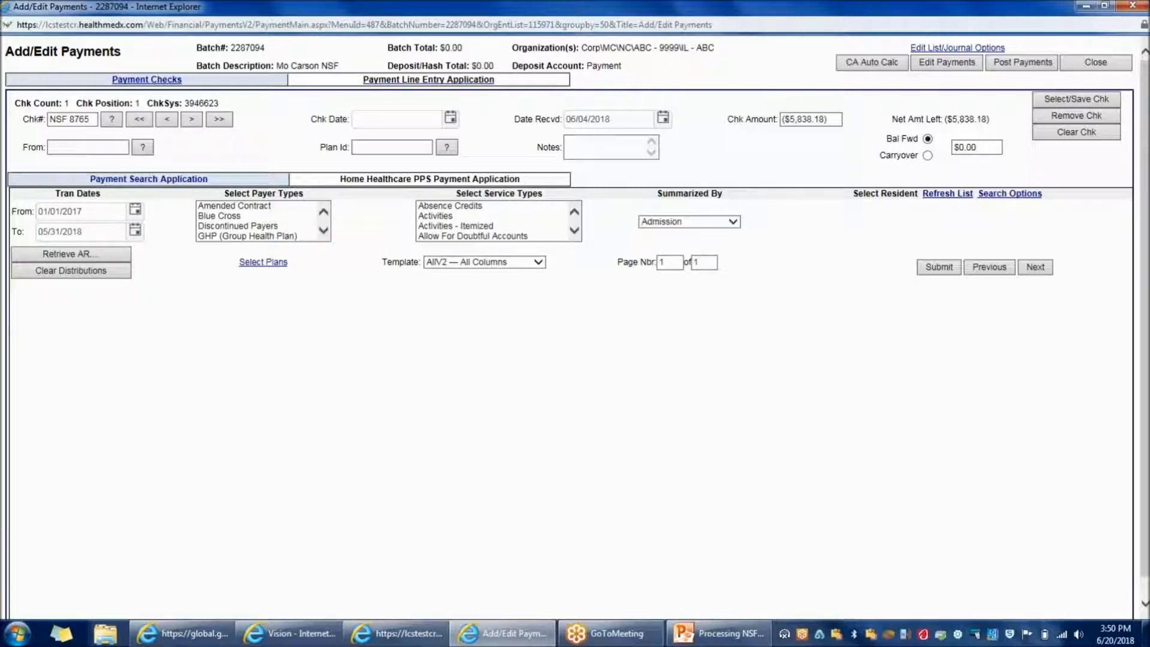
Search residents by surname and retrieve the chosen resident's $56,056.46 AR line
type("CARSON")
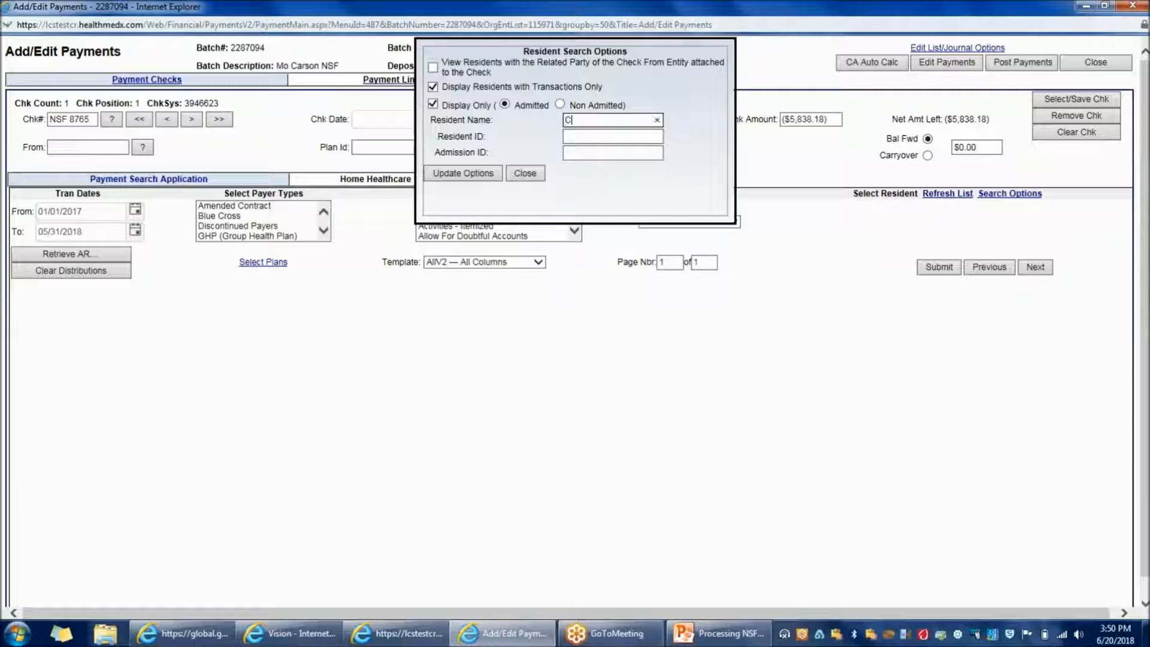
key("Tab")
key("Tab")
key("Tab")
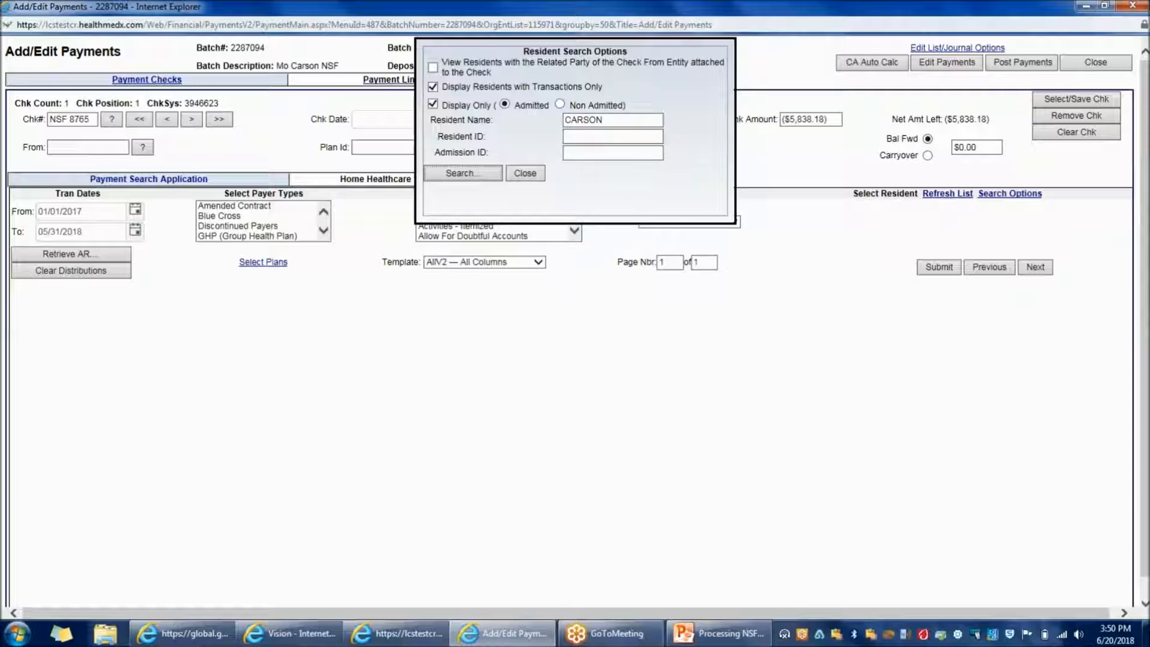
key("Return")
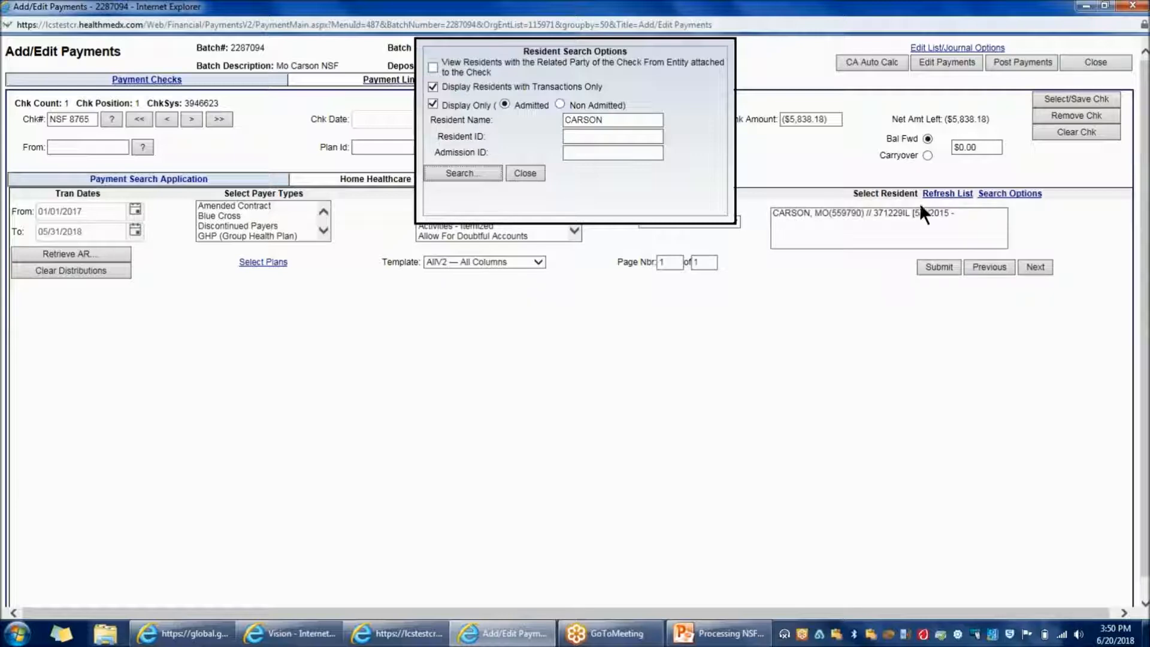
left_click(531, 174)
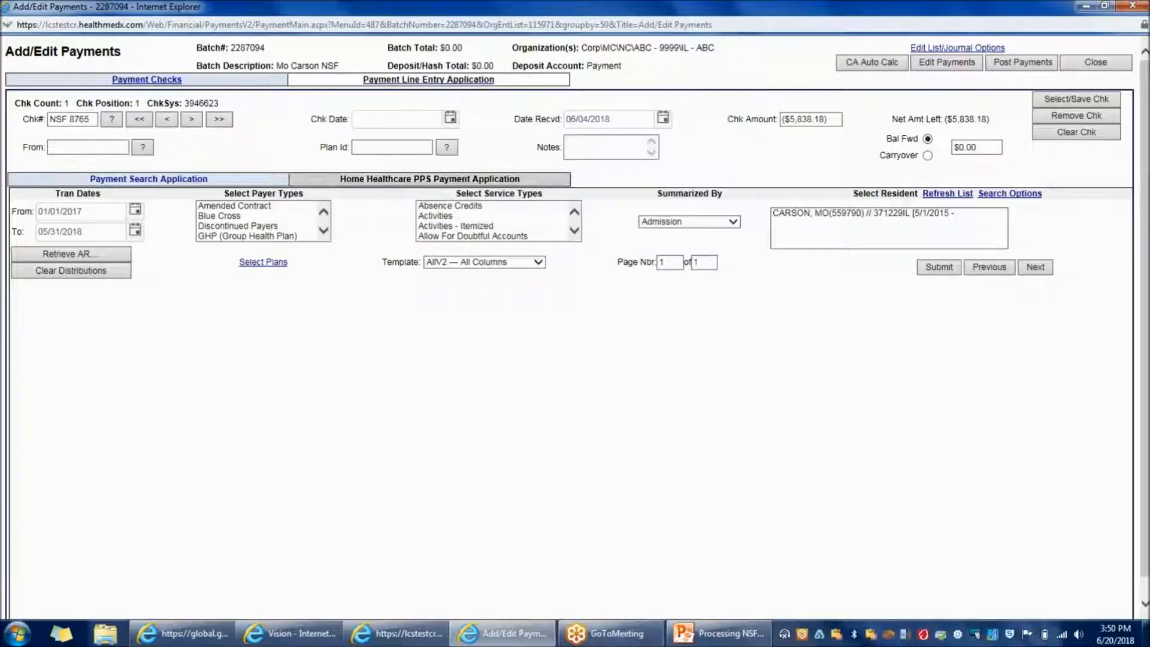
left_click(115, 254)
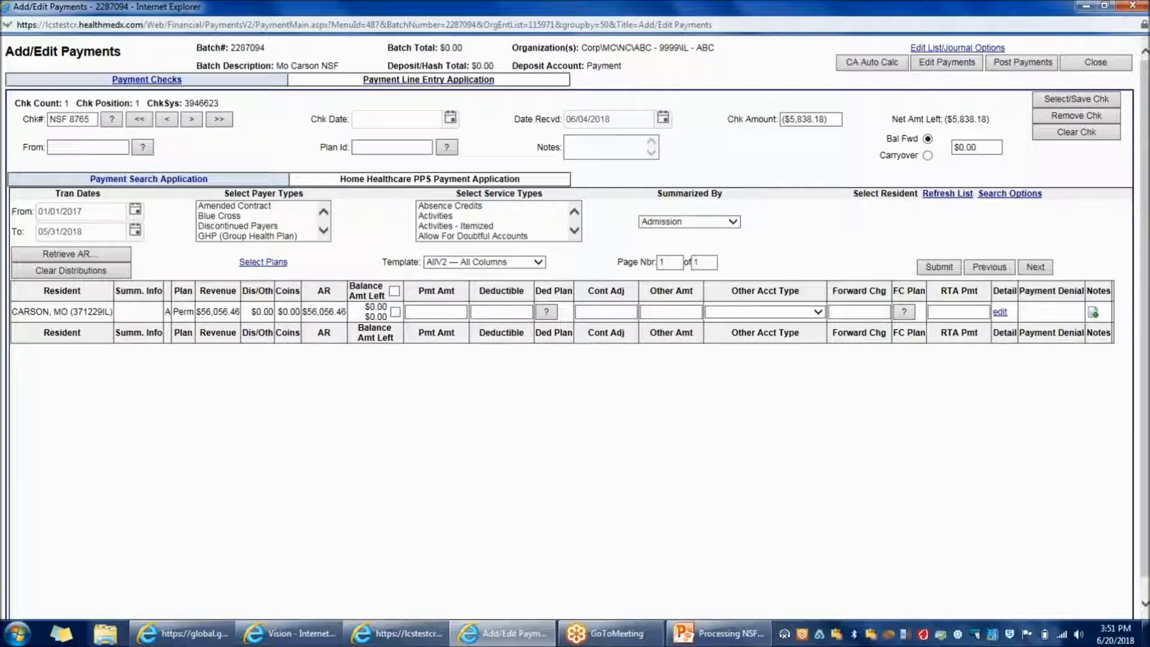
Enter a -5838.18 payment amount on the resident's AR line and submit it
left_click(442, 311)
left_click(395, 311)
left_click(422, 312)
type("-5838.18")
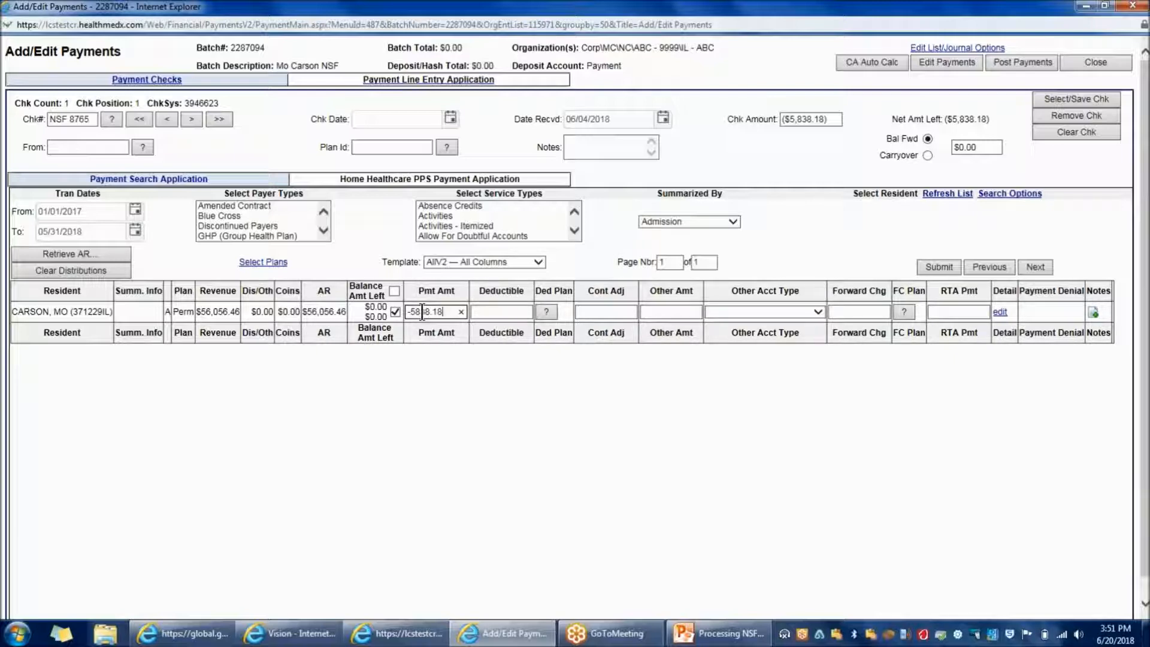
left_click(938, 267)
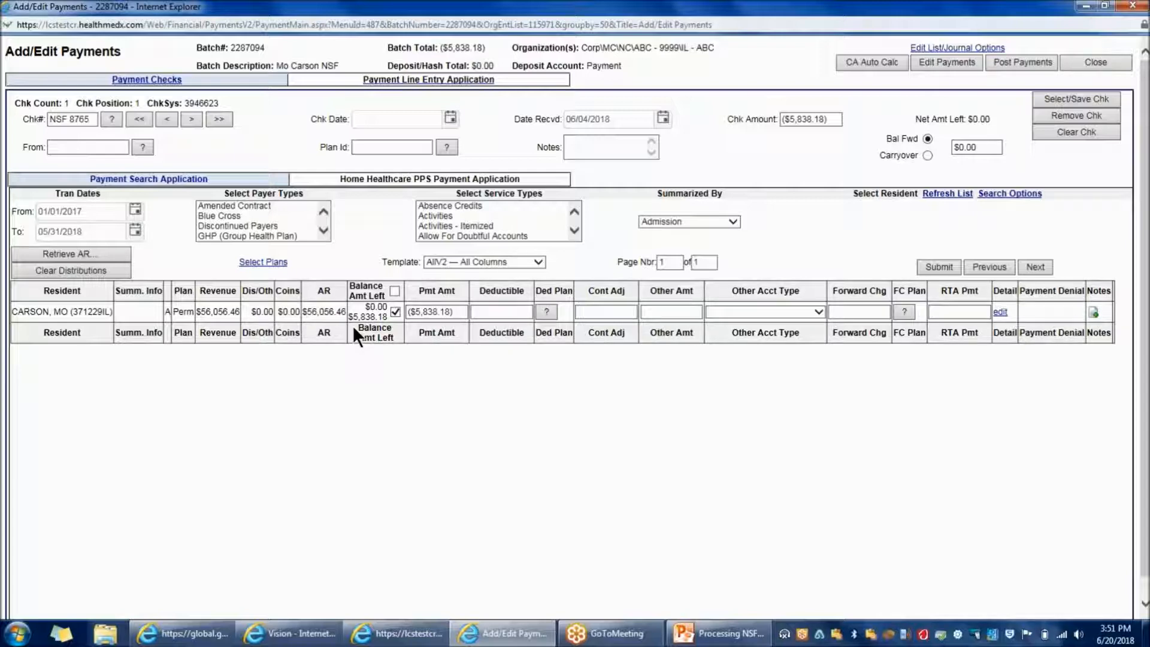
left_click(435, 309)
left_click(932, 60)
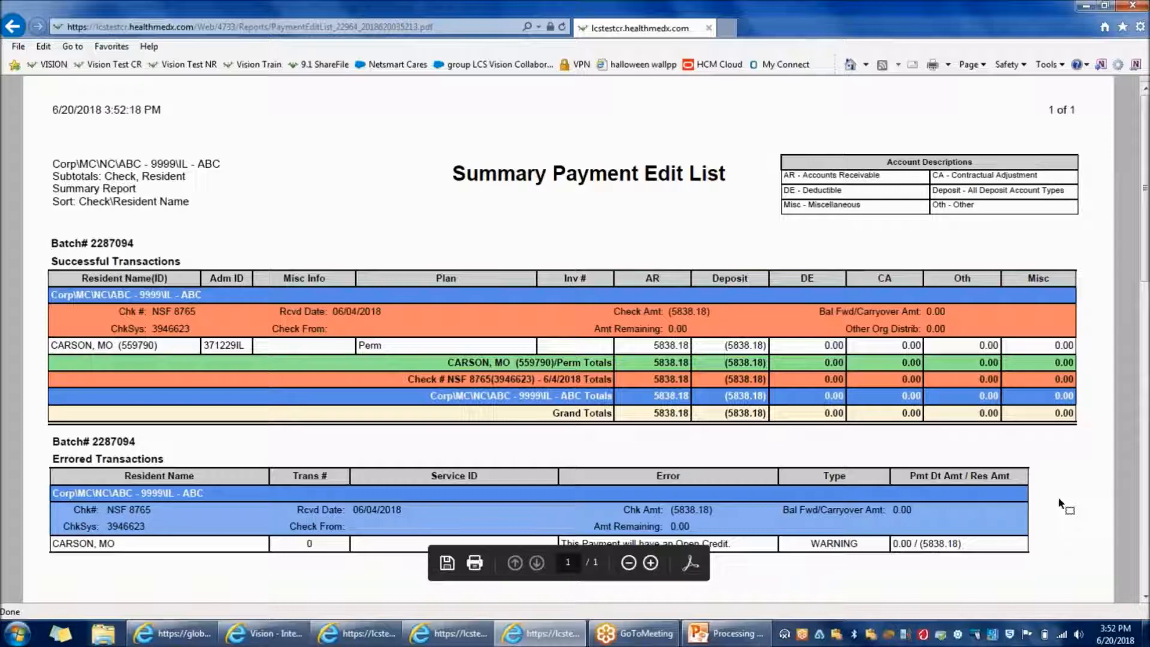
scroll(1147, 289, "down", 1)
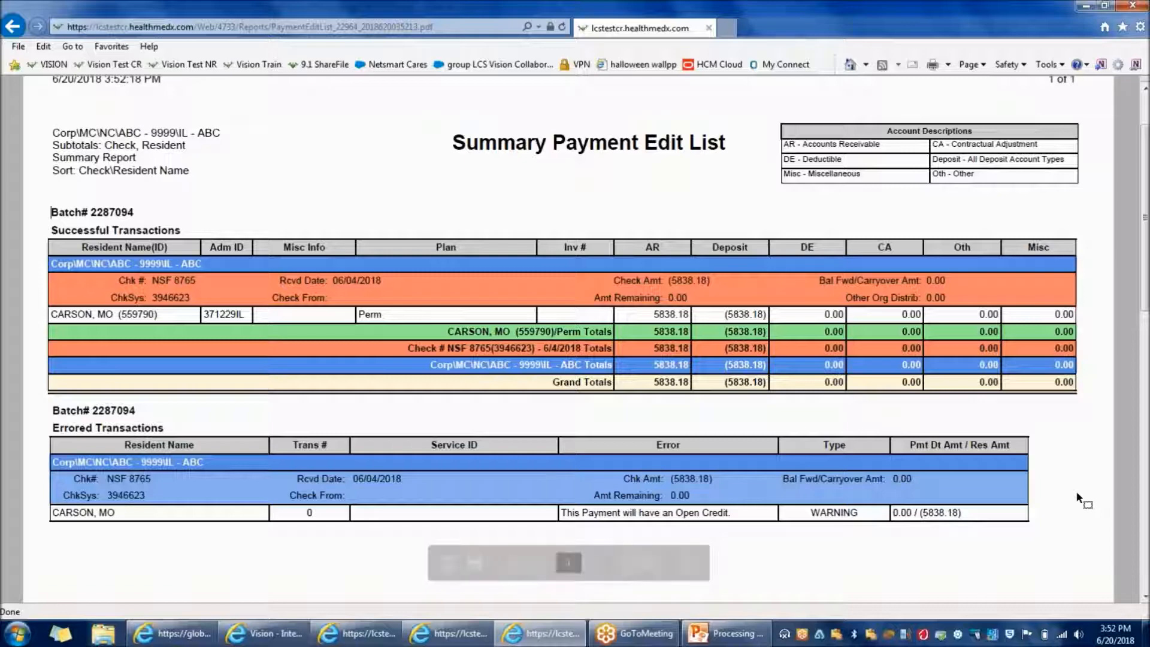
left_click(1134, 7)
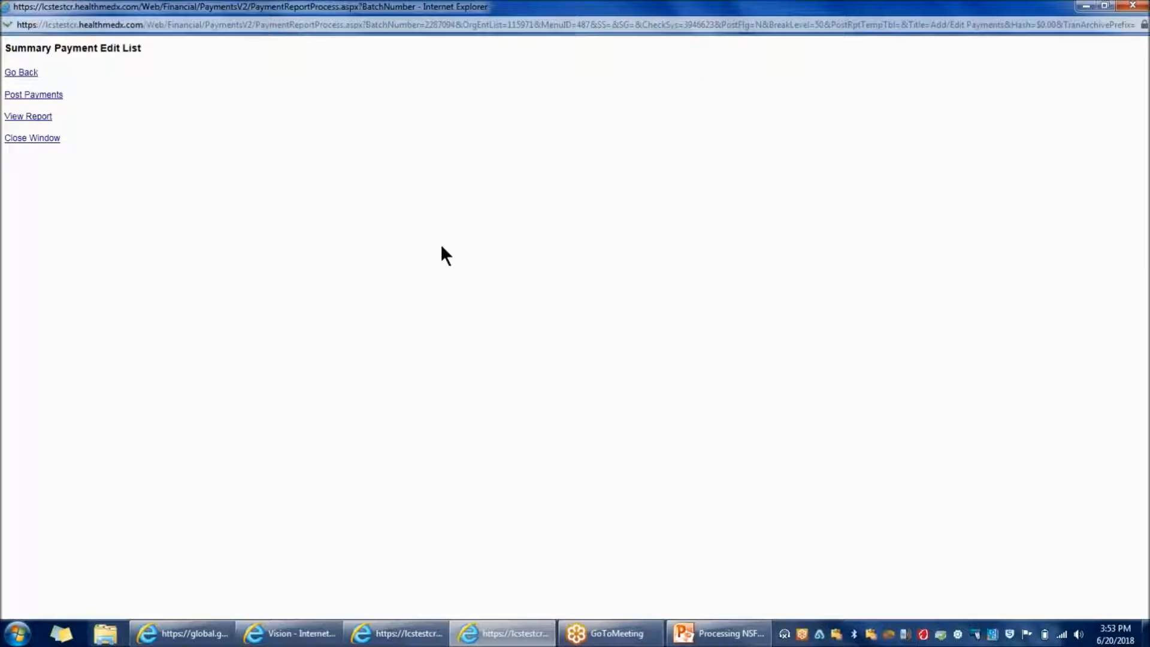
left_click(51, 95)
key("Return")
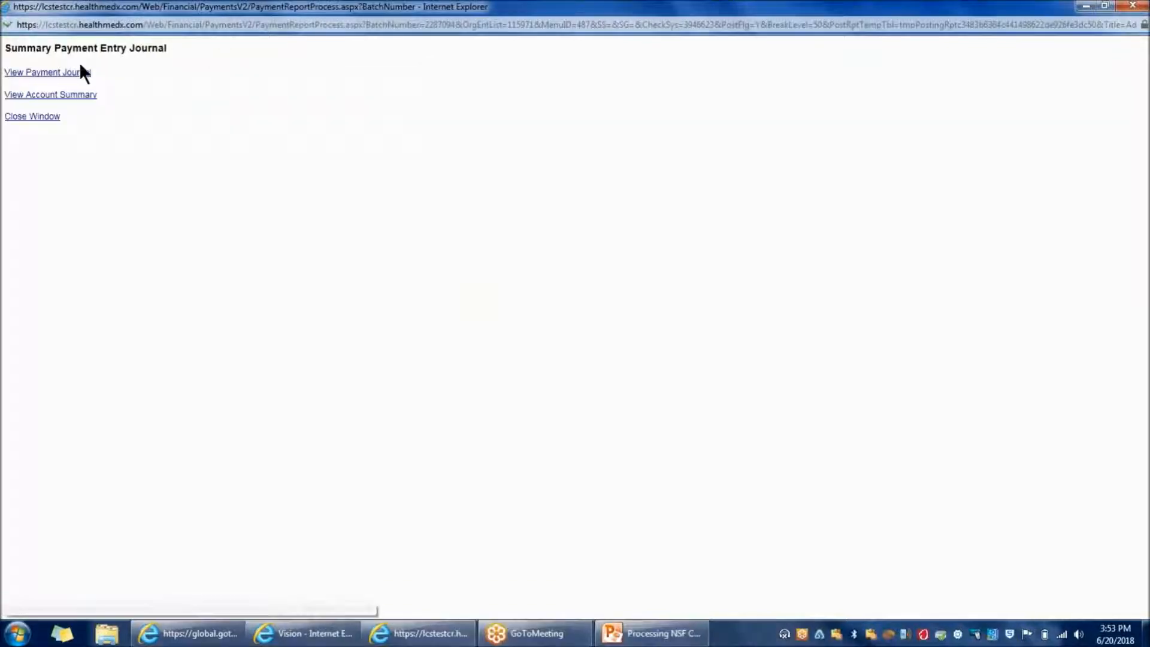
Review the maximized Summary Payment Entry Journal for errors, then close it
left_click(79, 73)
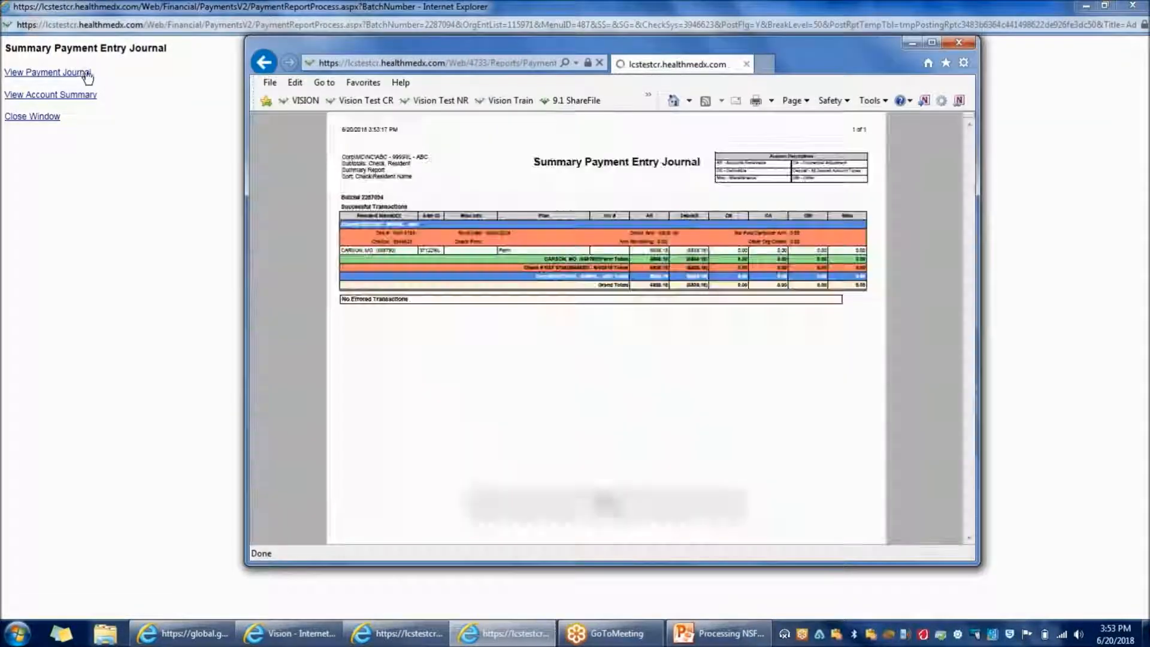
left_click(928, 42)
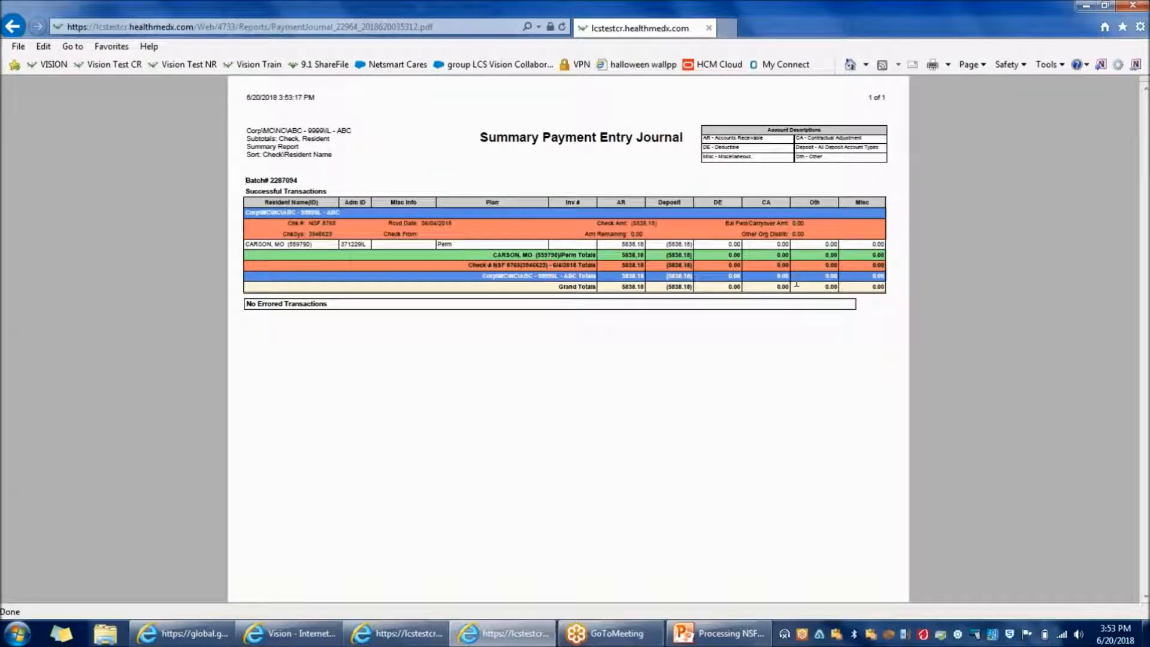
left_click(1133, 7)
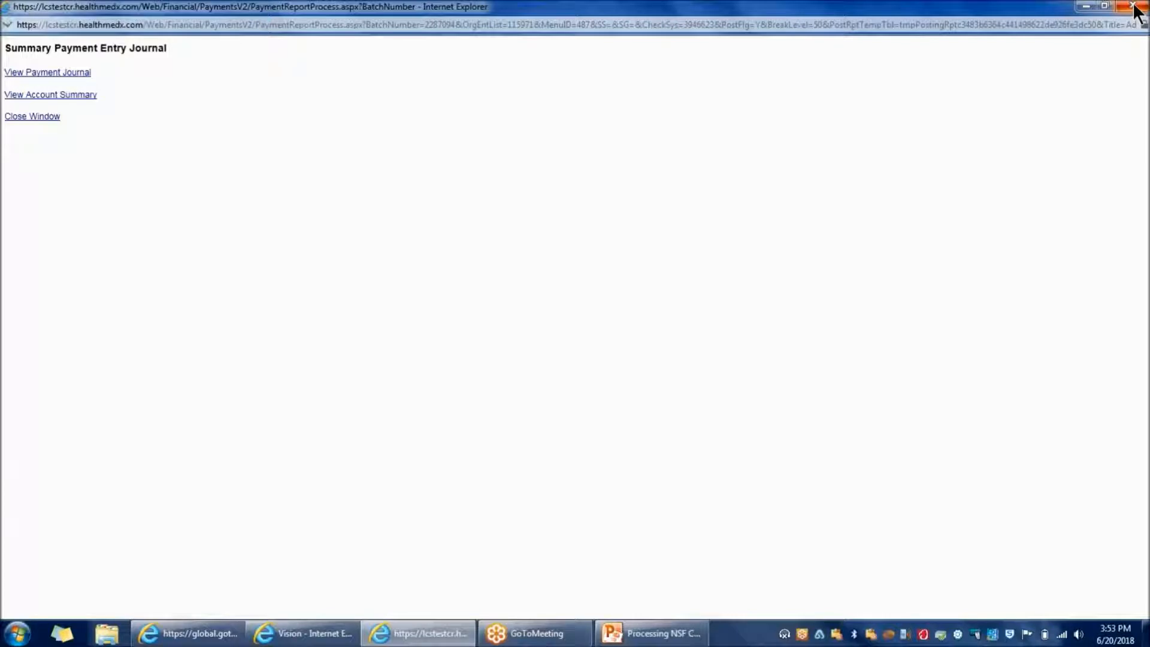
left_click(1133, 8)
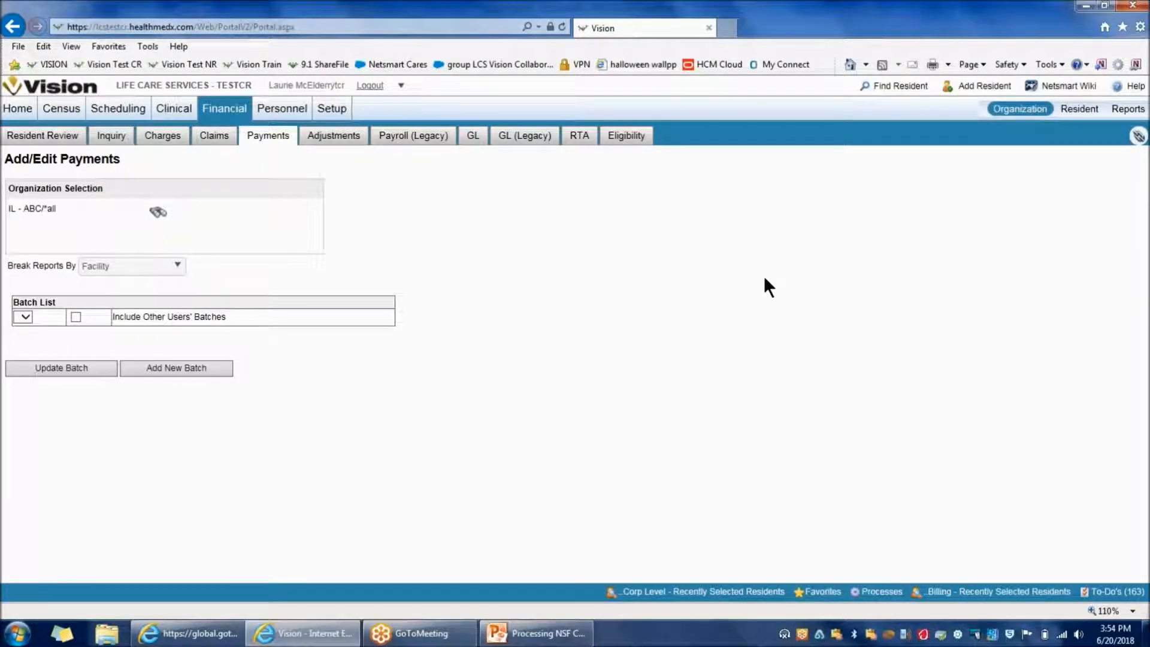
Run the Payment Log Report to confirm the ($5,838.18) NSF 8765 entry, then close it
left_click(1138, 136)
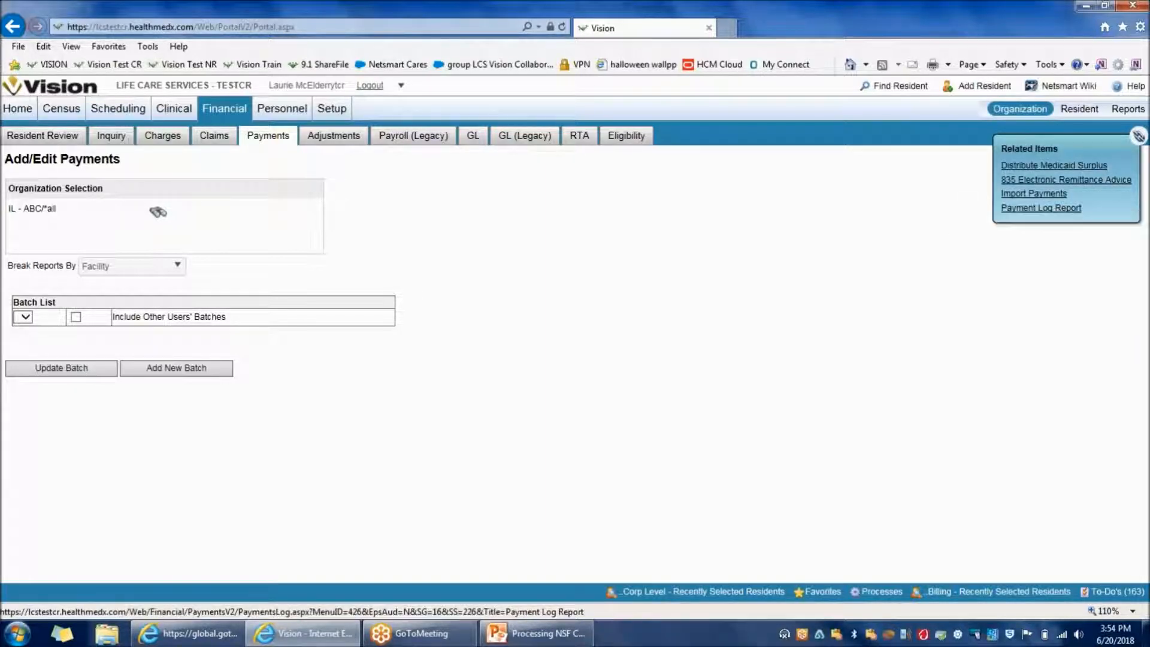
left_click(1041, 207)
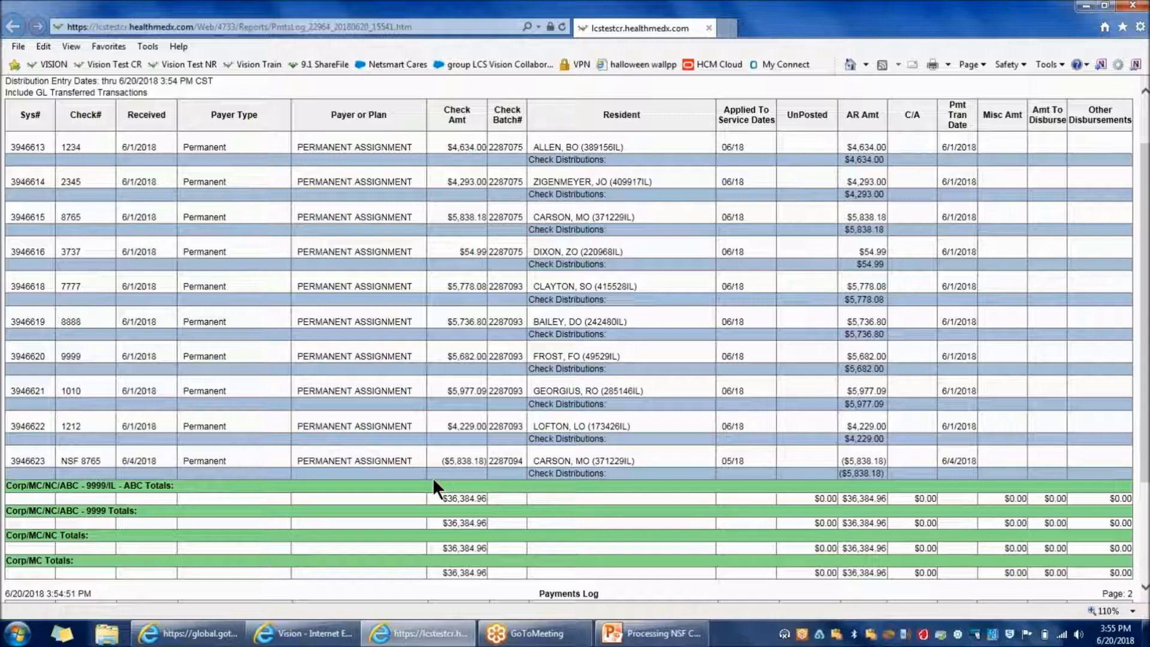
left_click(1133, 5)
left_click(1129, 96)
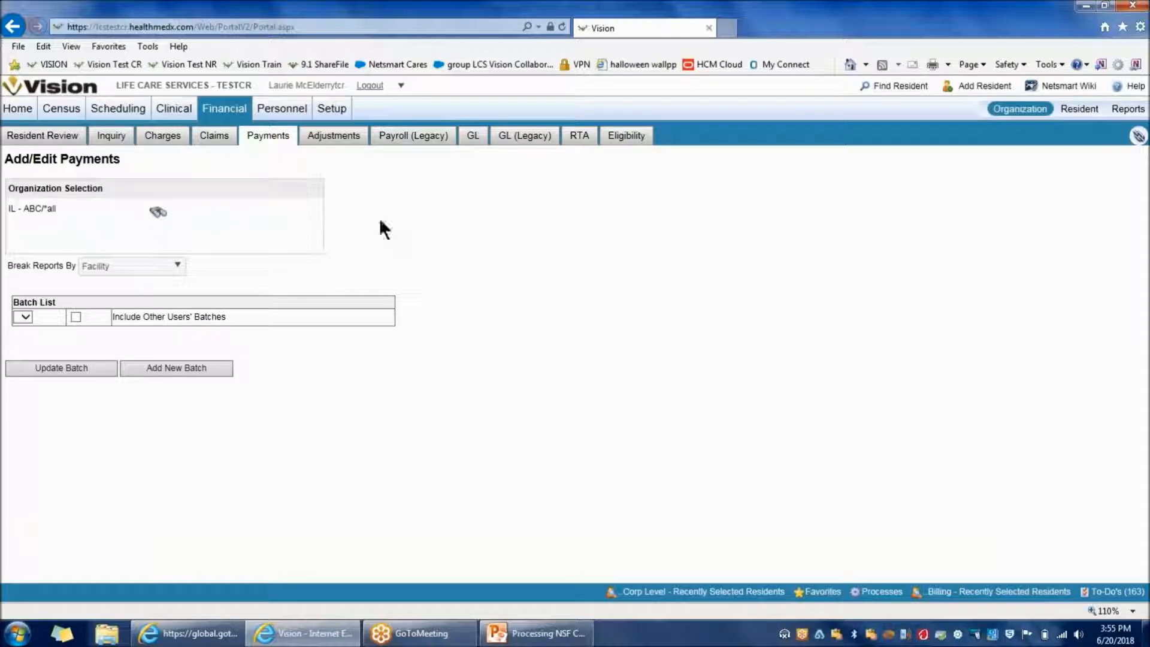
Under Claims, pick a patient invoice as the claim form for the claim batch
left_click(215, 137)
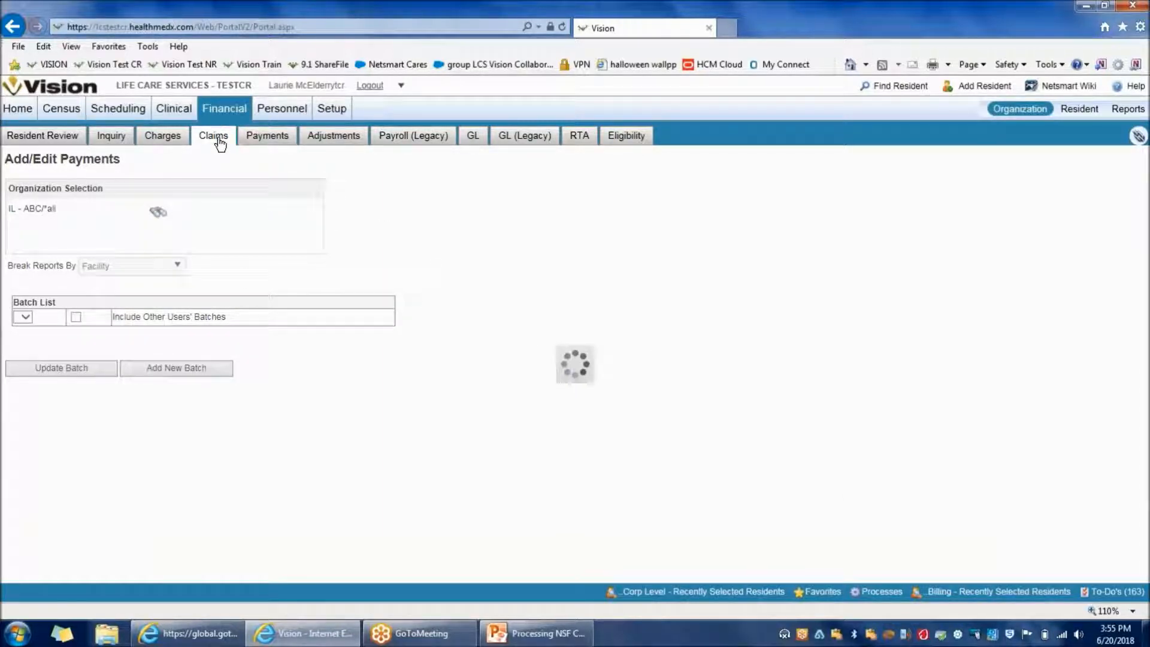
left_click(239, 328)
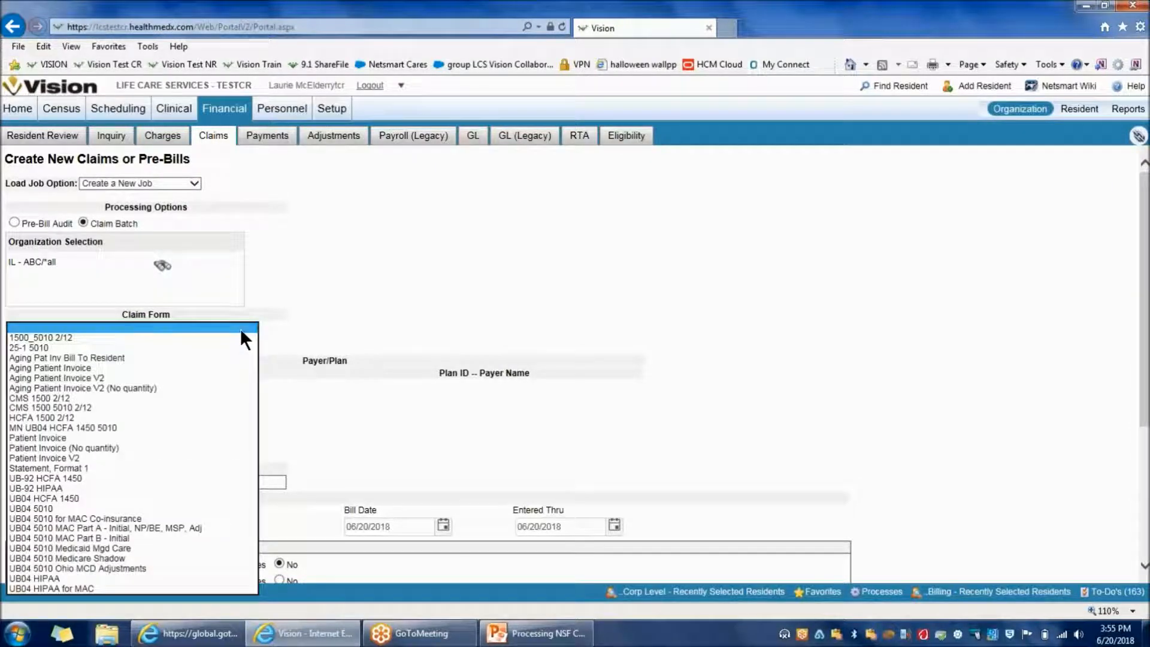
left_click(157, 390)
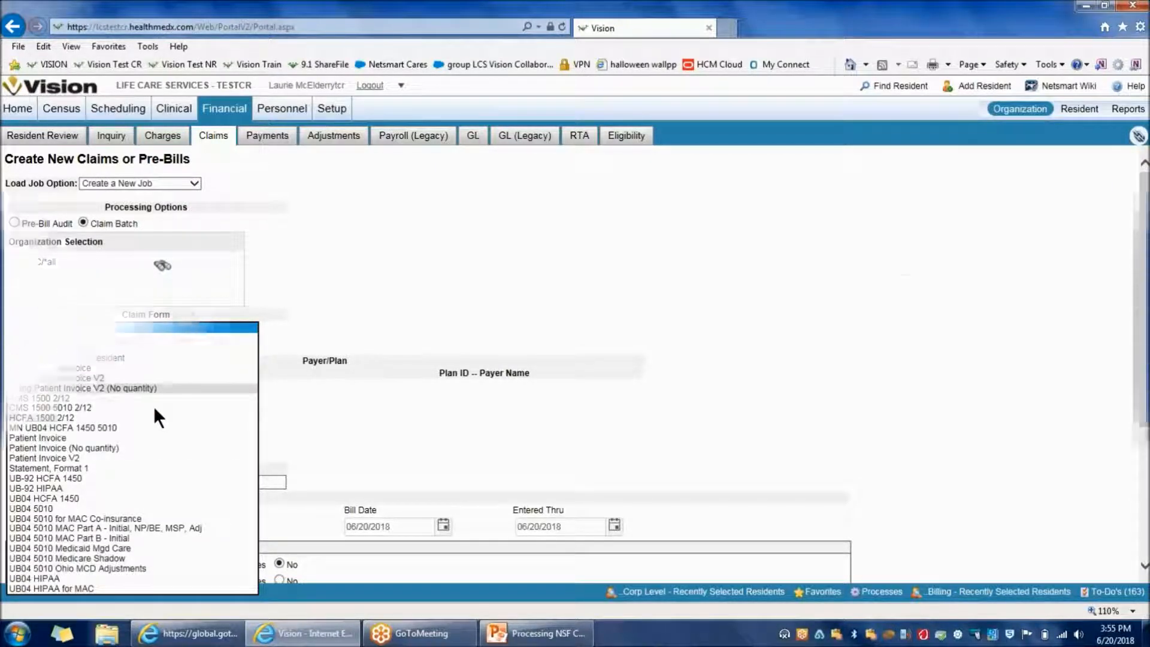